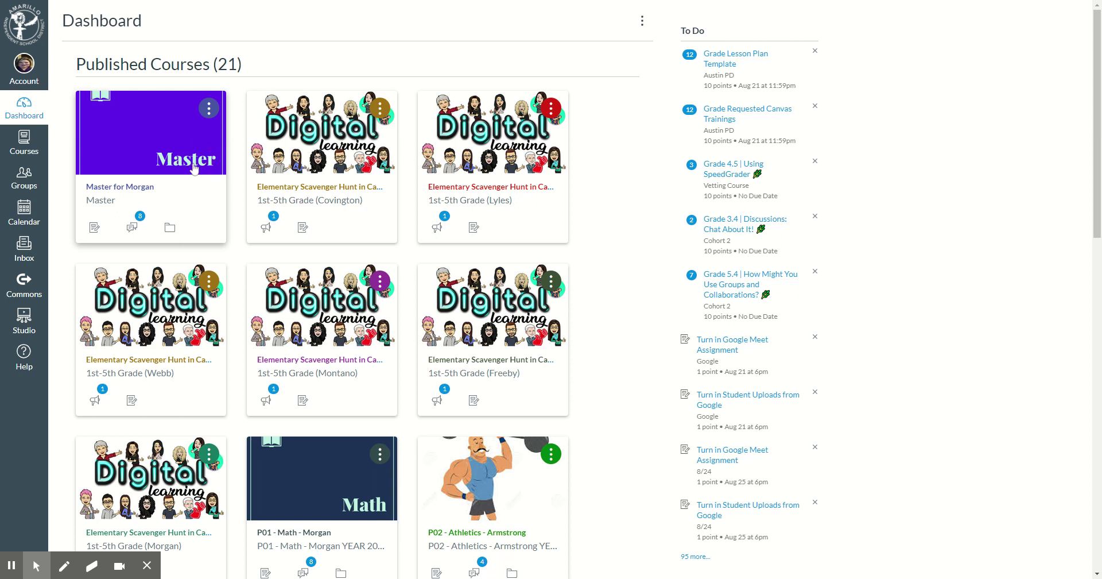
# Open the Master course and start sharing its Mathematics module to Commons.
pyautogui.click(194, 169)
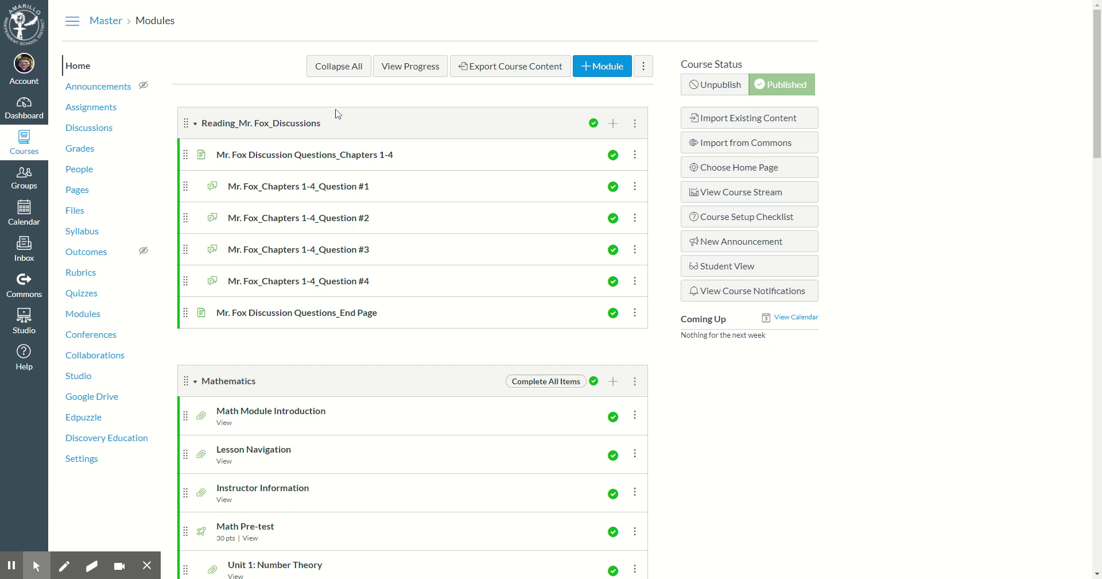
pyautogui.scroll(-2, 526, 290)
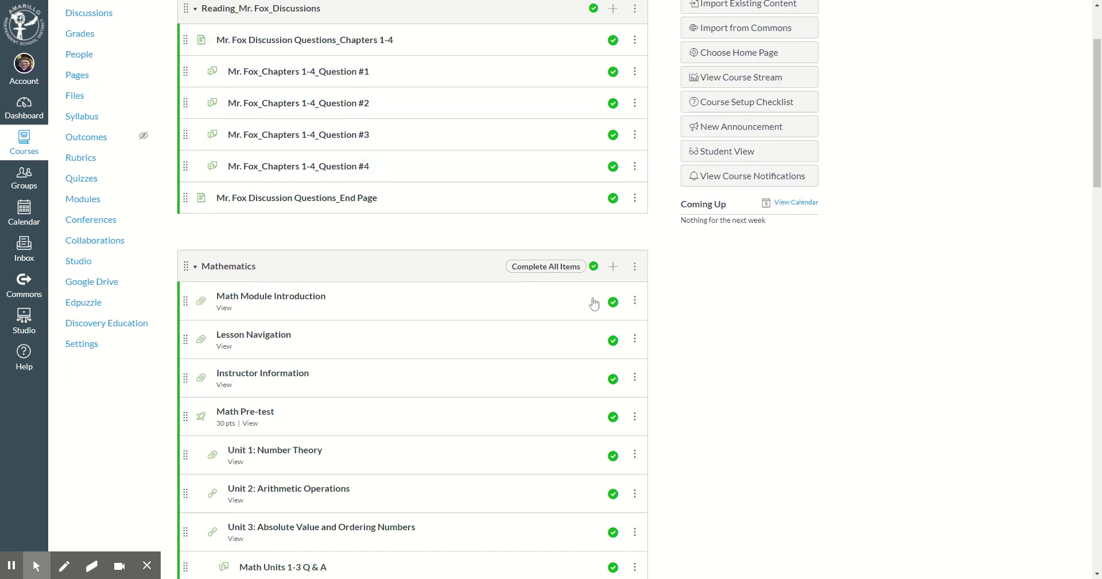
pyautogui.click(635, 268)
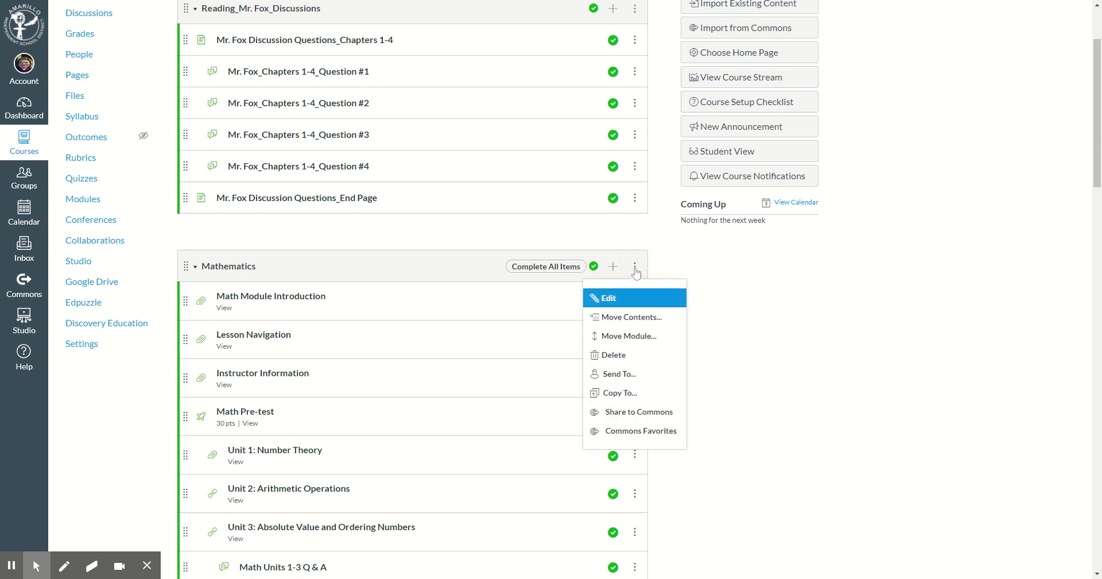
pyautogui.click(633, 412)
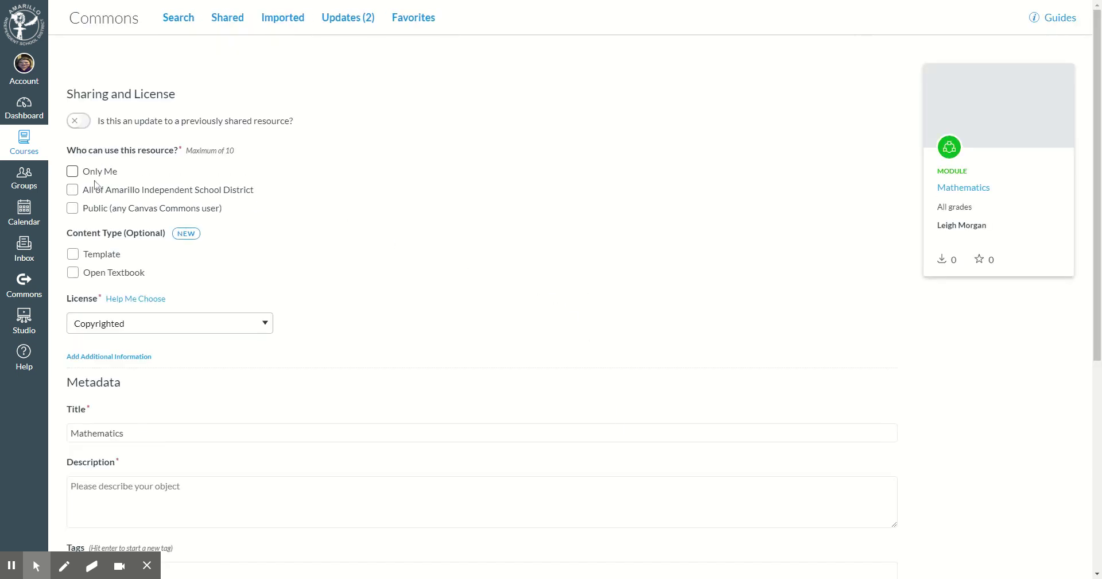
# Restrict the shared Mathematics module to Only Me and enter "Week 1" as its description.
pyautogui.click(72, 171)
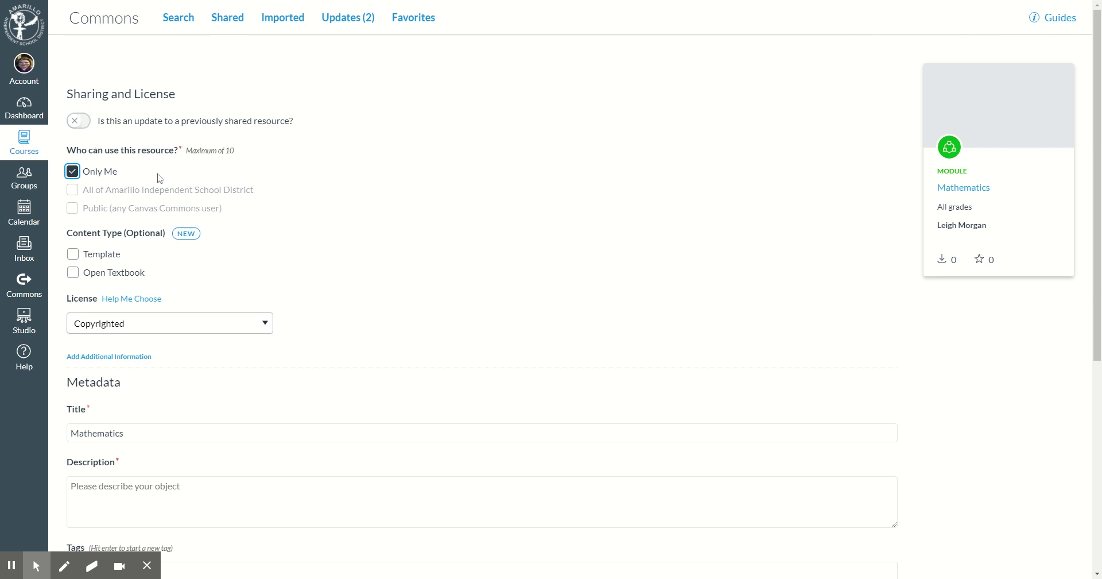
pyautogui.scroll(-2, 152, 177)
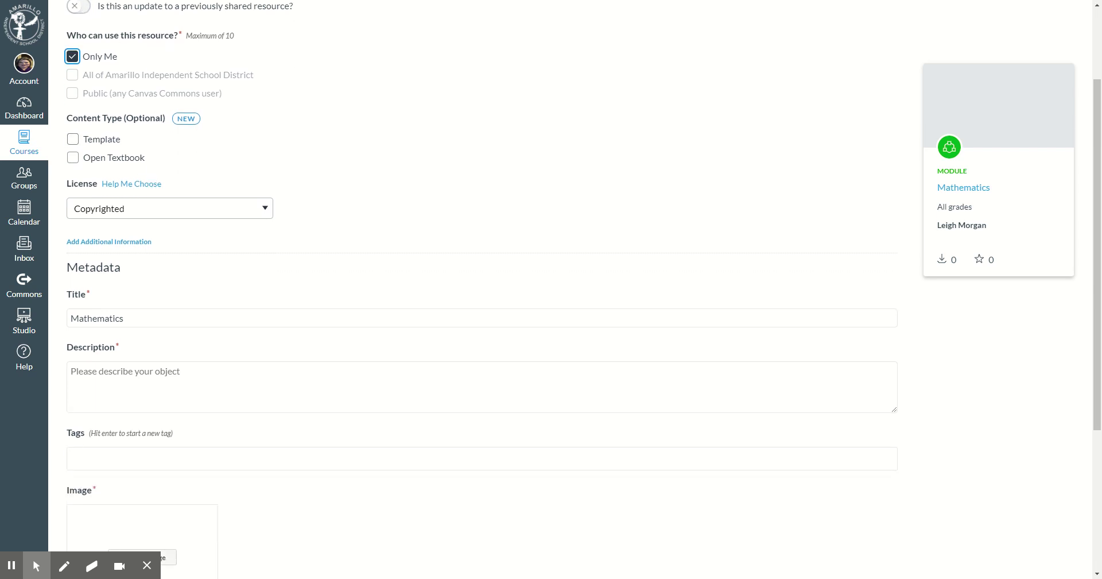
pyautogui.scroll(-1, 88, 269)
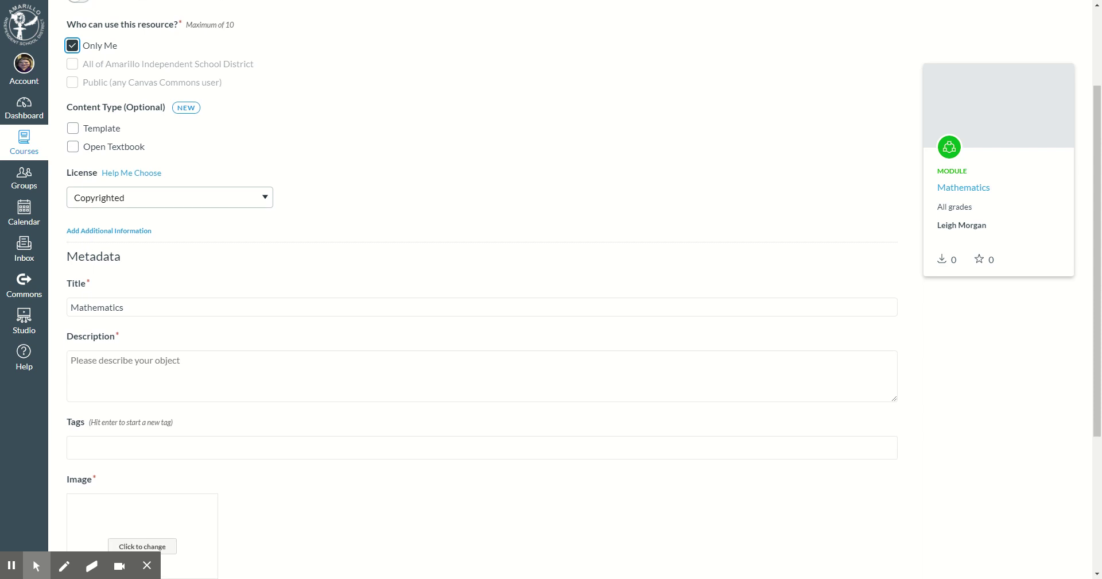
pyautogui.scroll(-2, 88, 305)
pyautogui.click(88, 271)
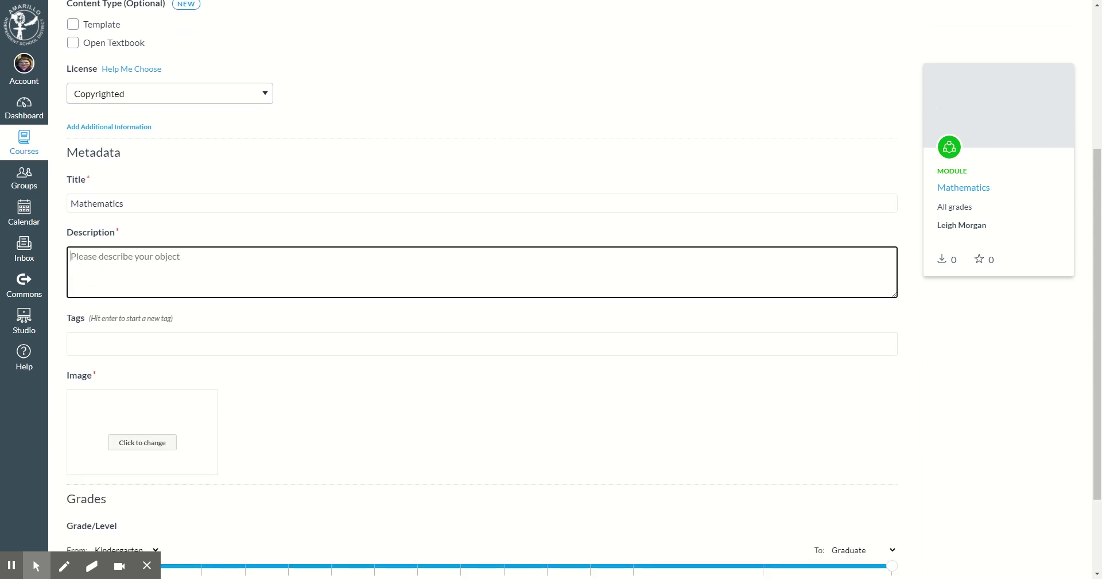
pyautogui.write('Week 1')
pyautogui.scroll(-2, 107, 279)
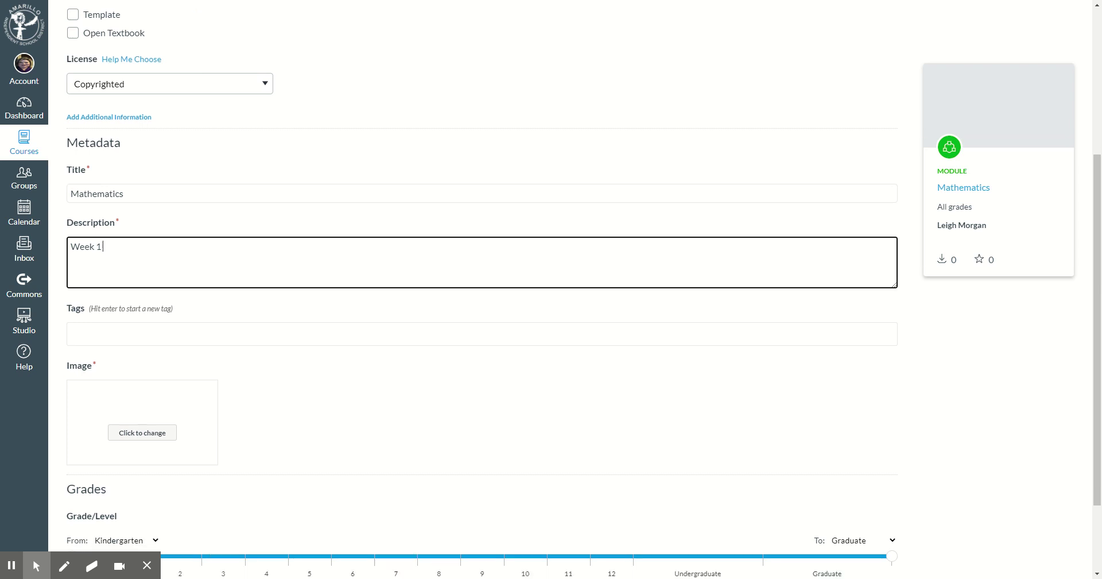
# Use the Unsplash picture of the silhouetted person with a raised arm as the module's image, and share the module.
pyautogui.click(134, 330)
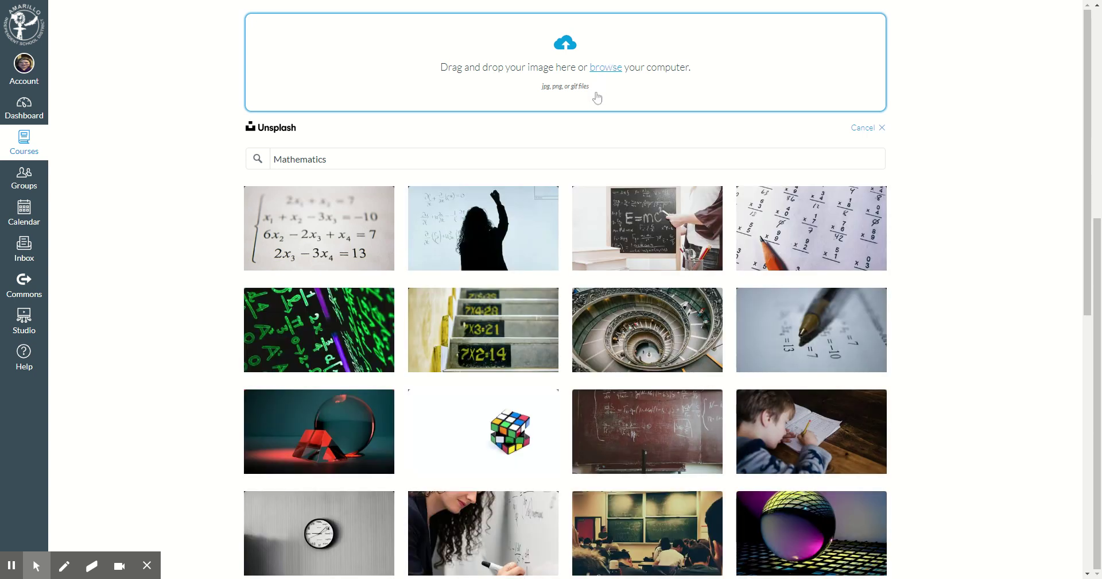
pyautogui.click(436, 228)
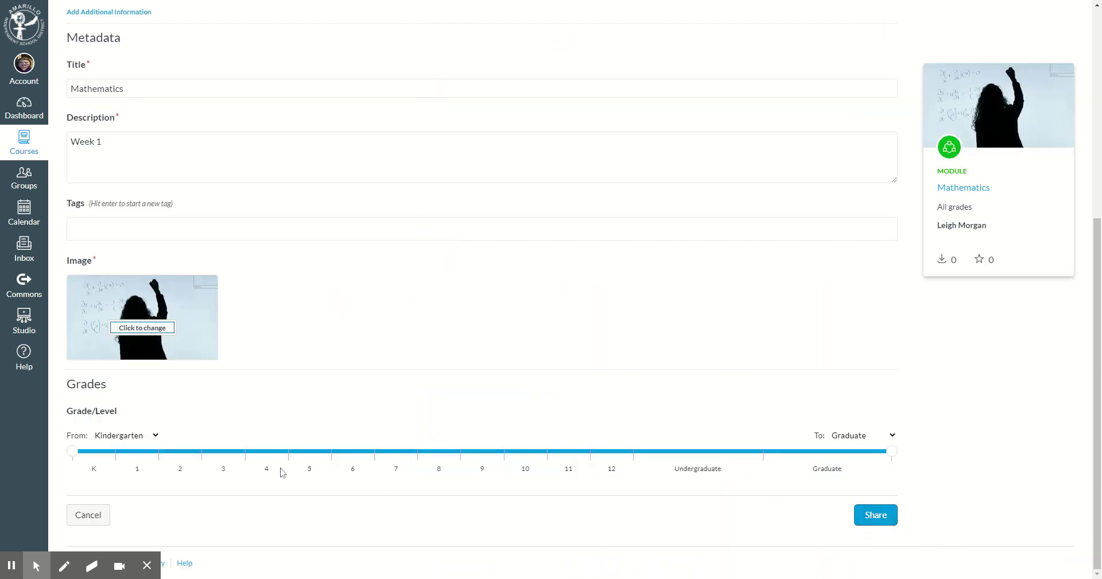
pyautogui.click(868, 518)
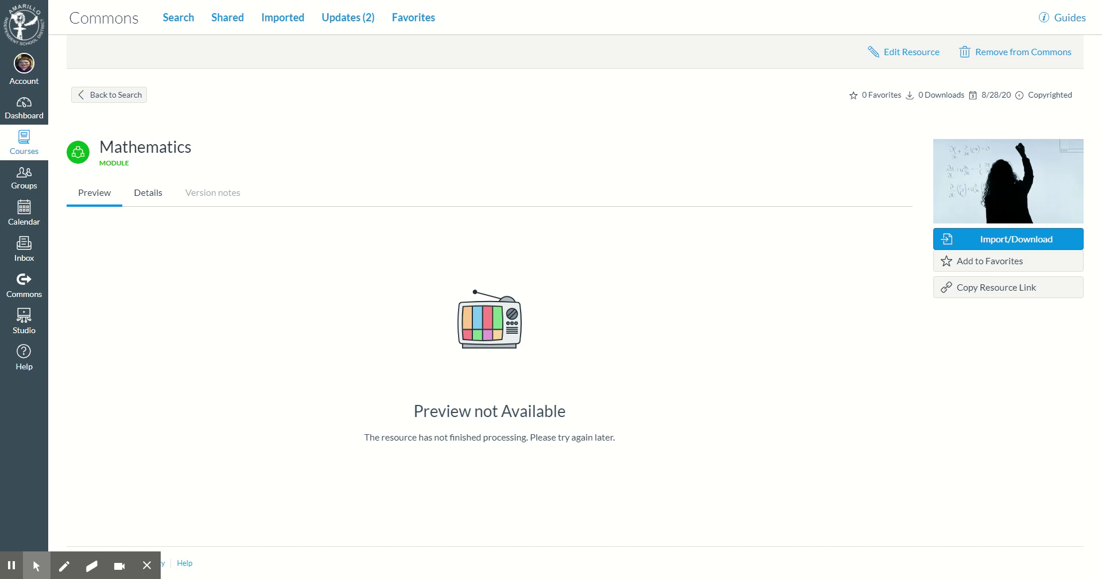
# Open the Mathematics module from the shared Commons resources and bring up its import options.
pyautogui.click(232, 22)
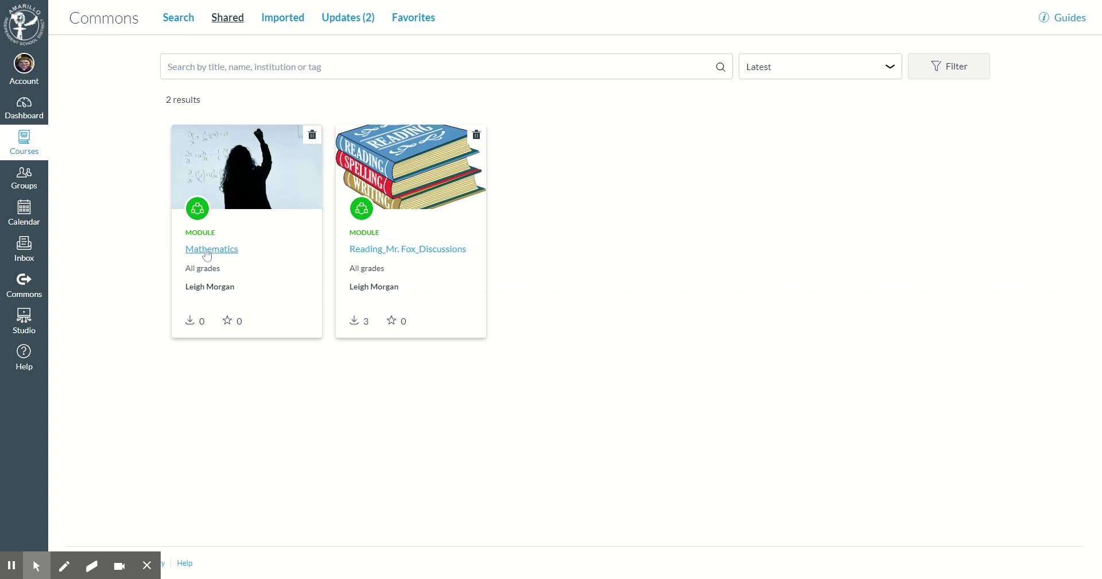
pyautogui.click(207, 253)
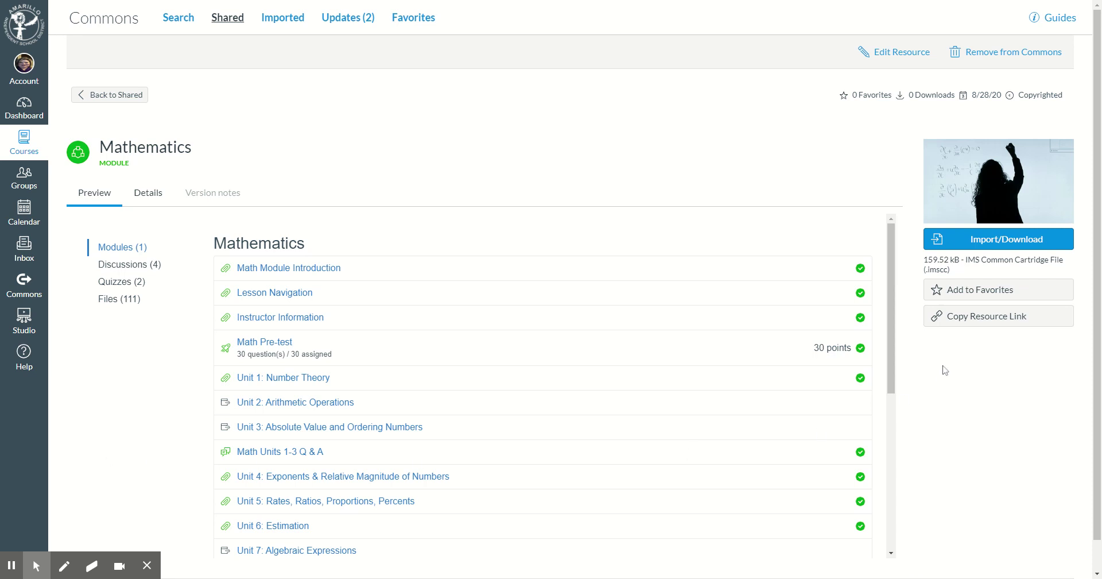
pyautogui.click(945, 243)
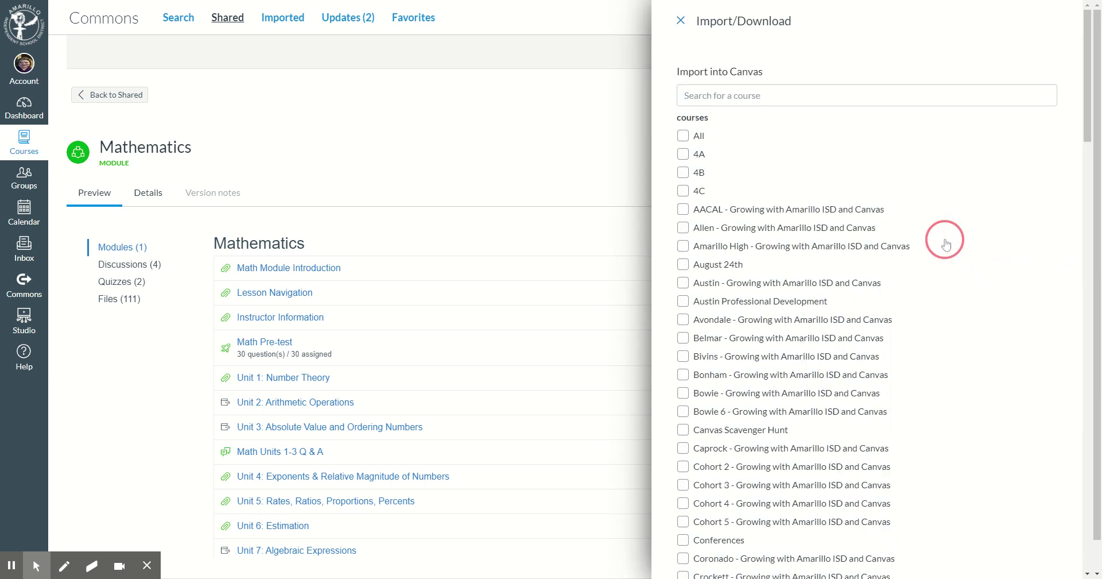
# Select courses 4A, 4B, 4C, the P01 Math course and the p02 1st Grade course as import destinations.
pyautogui.click(683, 155)
pyautogui.click(683, 174)
pyautogui.click(745, 187)
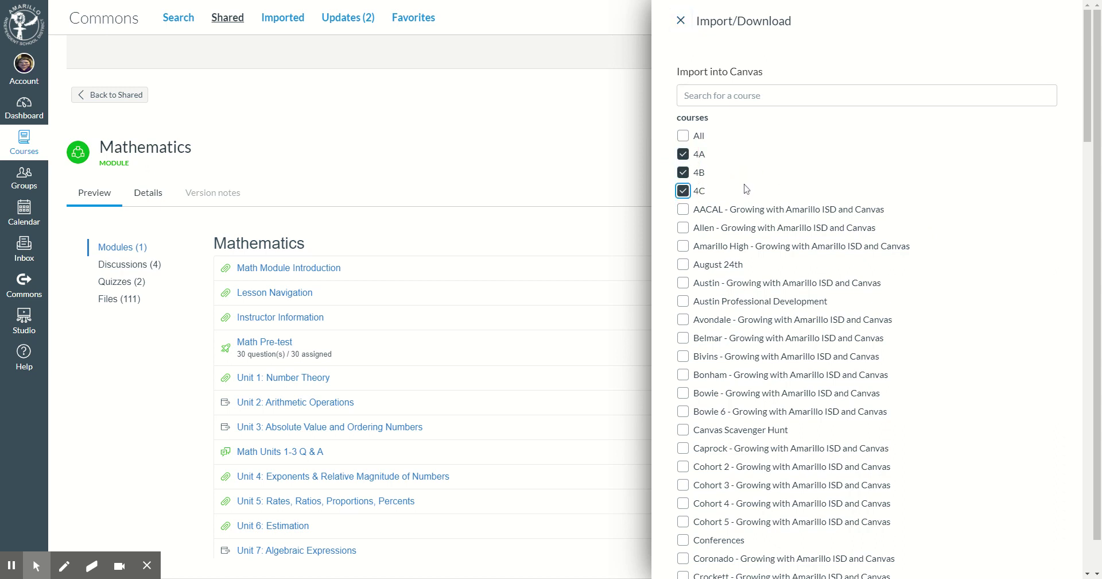
pyautogui.scroll(-10, 770, 191)
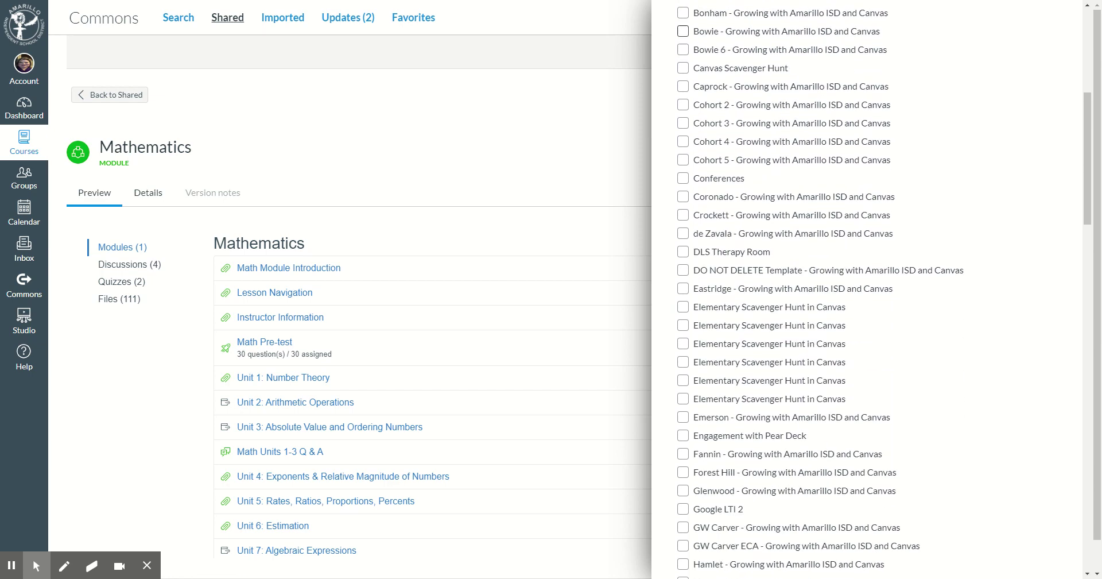
pyautogui.scroll(-5, 681, 303)
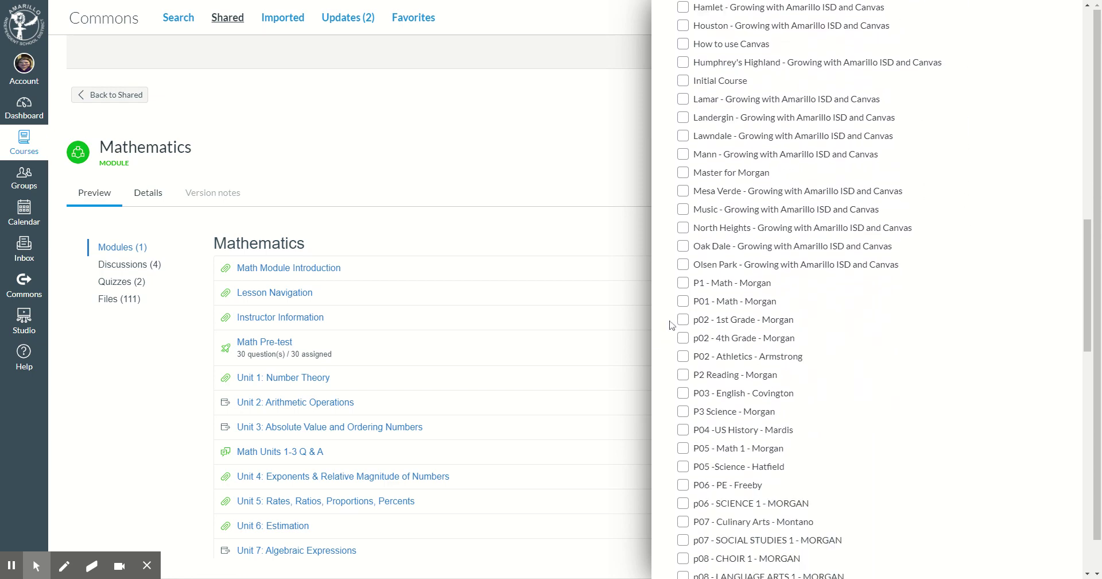
pyautogui.click(681, 303)
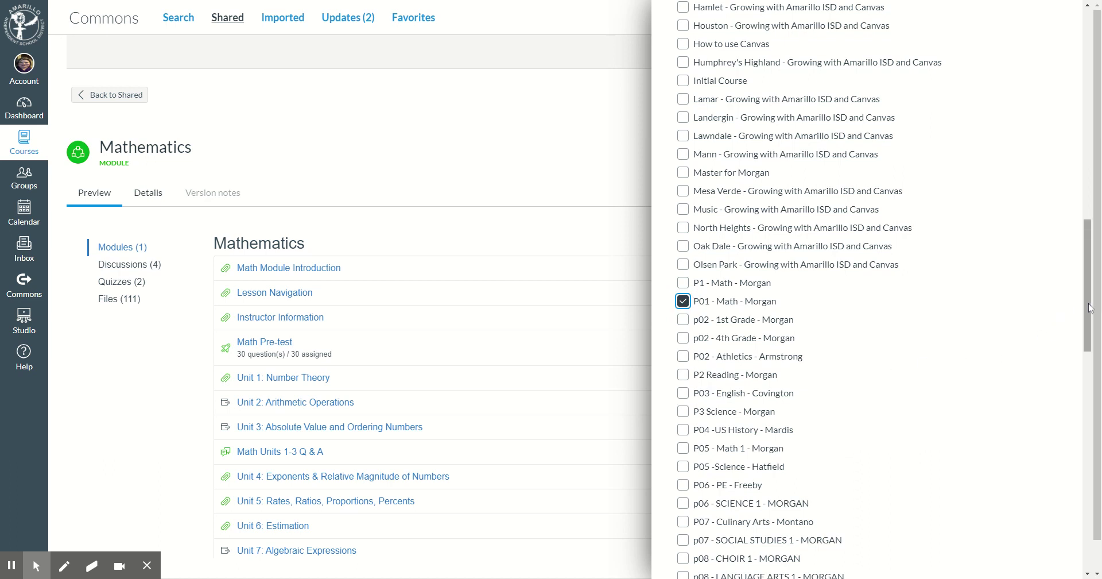
pyautogui.moveTo(1090, 307); pyautogui.dragTo(1088, 257)
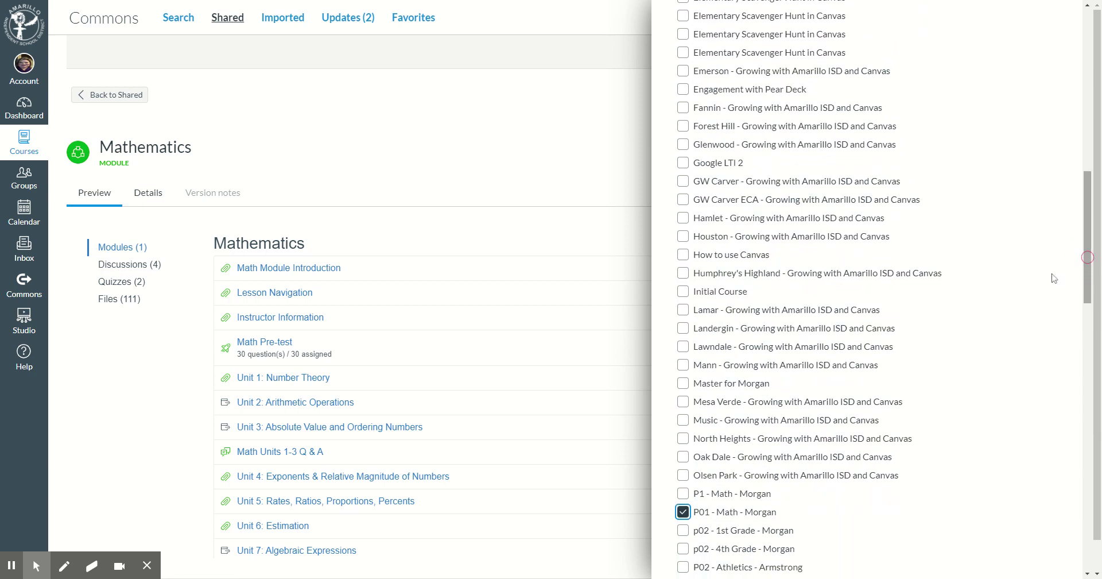
pyautogui.scroll(-2, 743, 505)
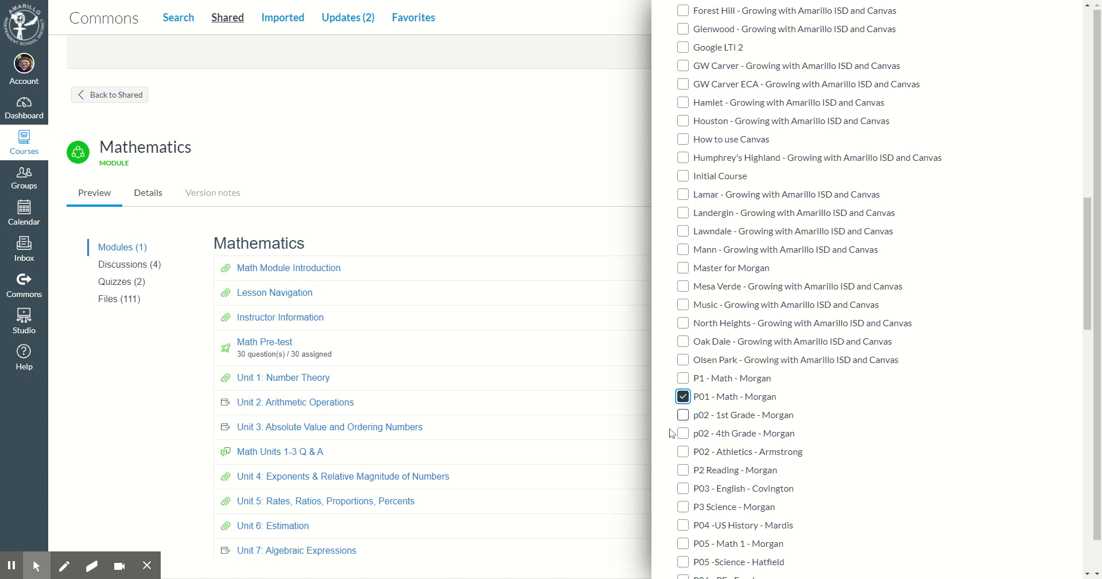
pyautogui.press('Tab')
pyautogui.press('space')
# Import the Mathematics module into the selected courses.
pyautogui.scroll(-3, 550, 448)
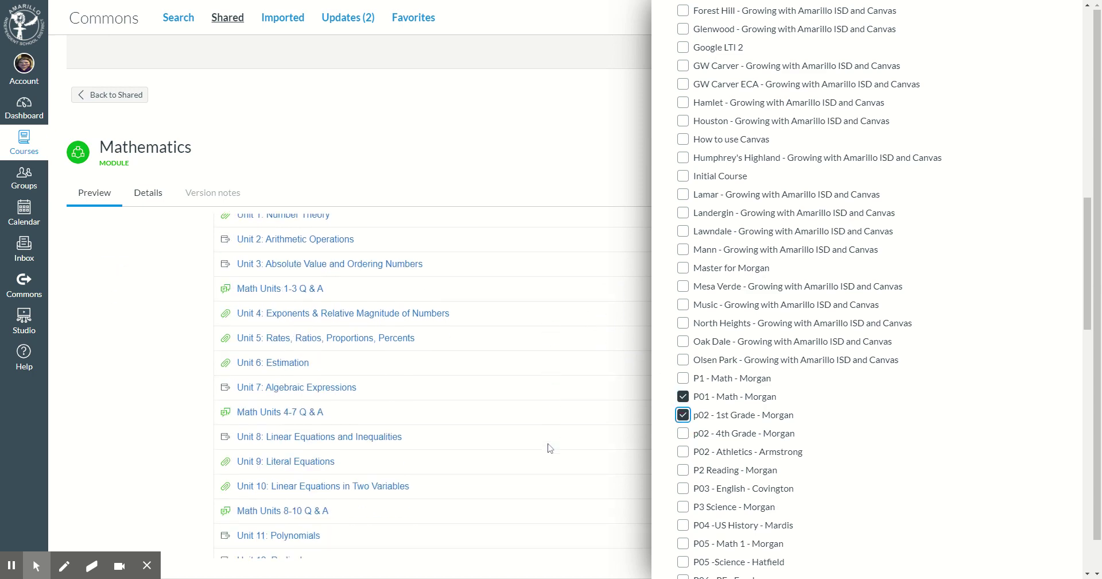
pyautogui.scroll(-15, 1022, 407)
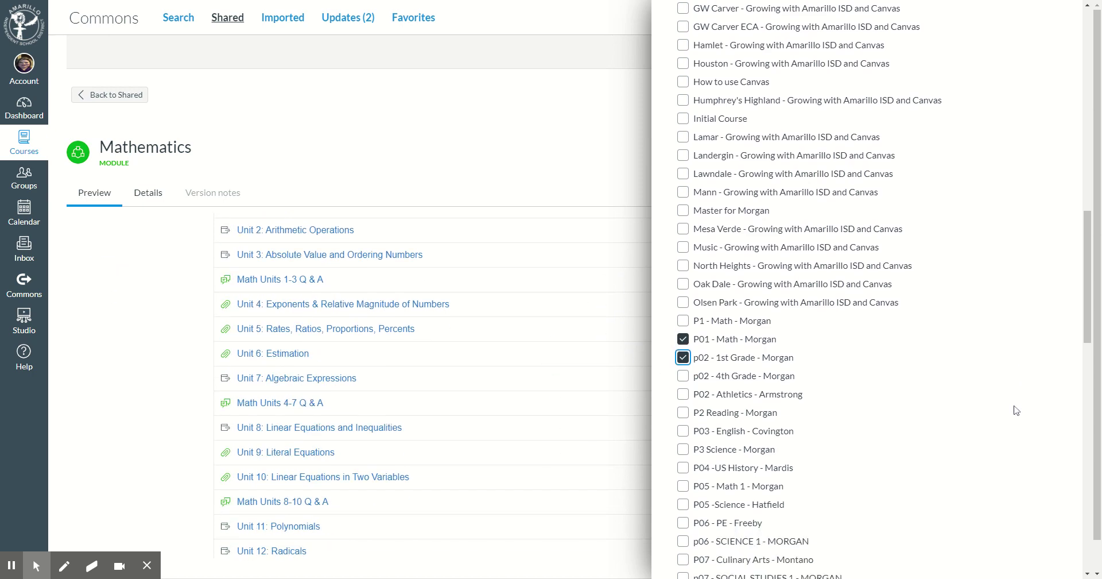
pyautogui.scroll(-3, 1016, 428)
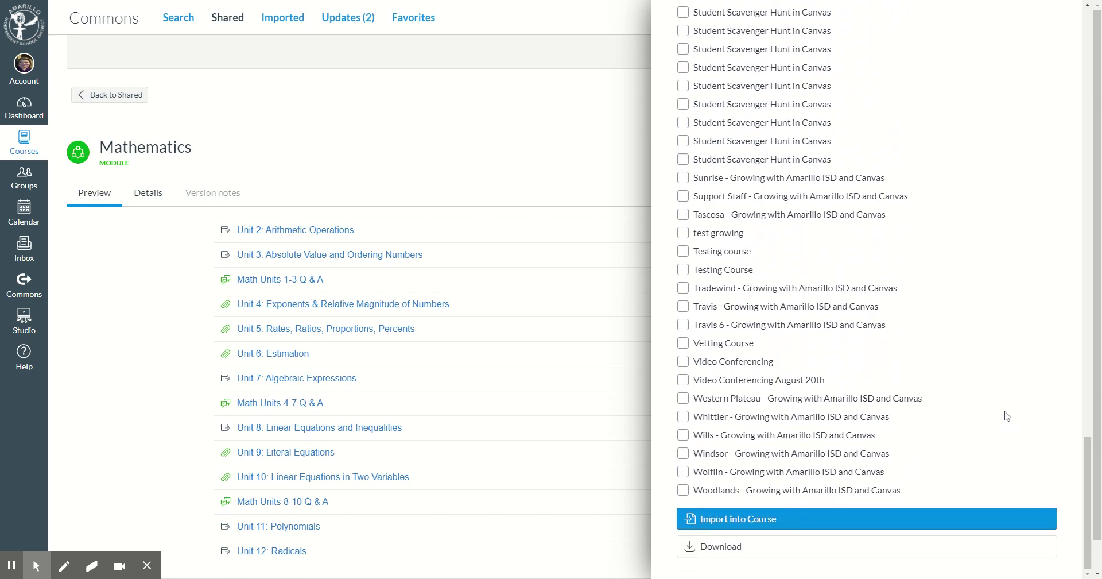
pyautogui.click(802, 517)
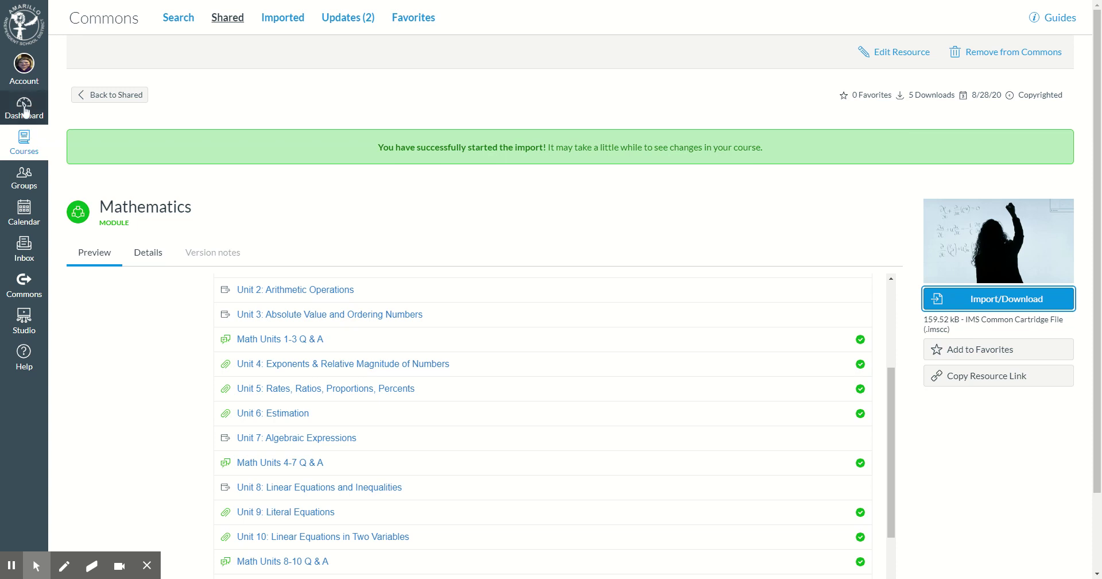
# Return to the Dashboard and open the P01 Math course's modules to check the import.
pyautogui.click(24, 111)
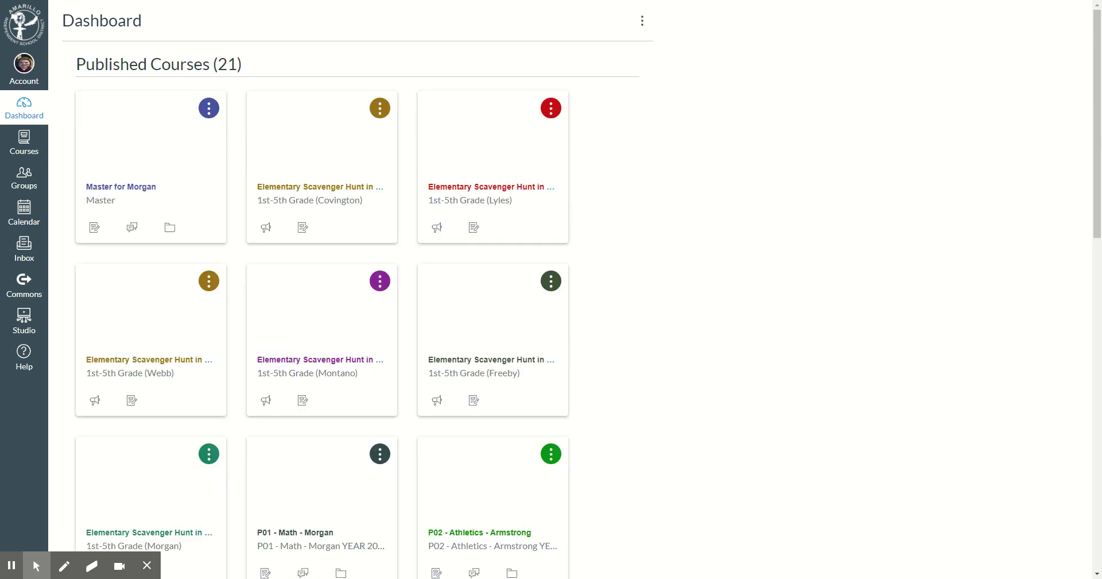
pyautogui.scroll(-2, 322, 176)
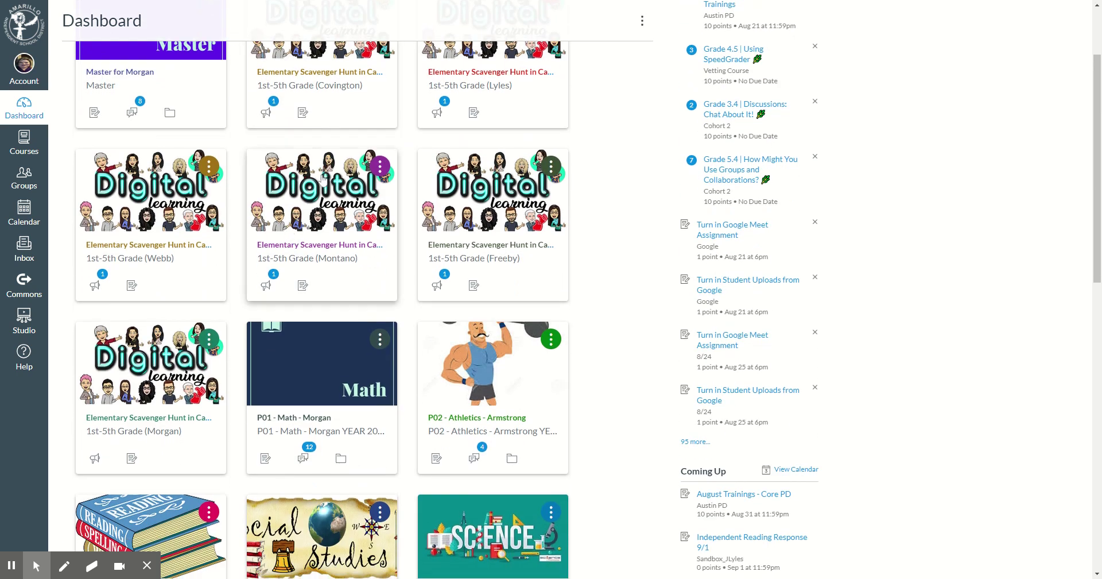
pyautogui.click(293, 424)
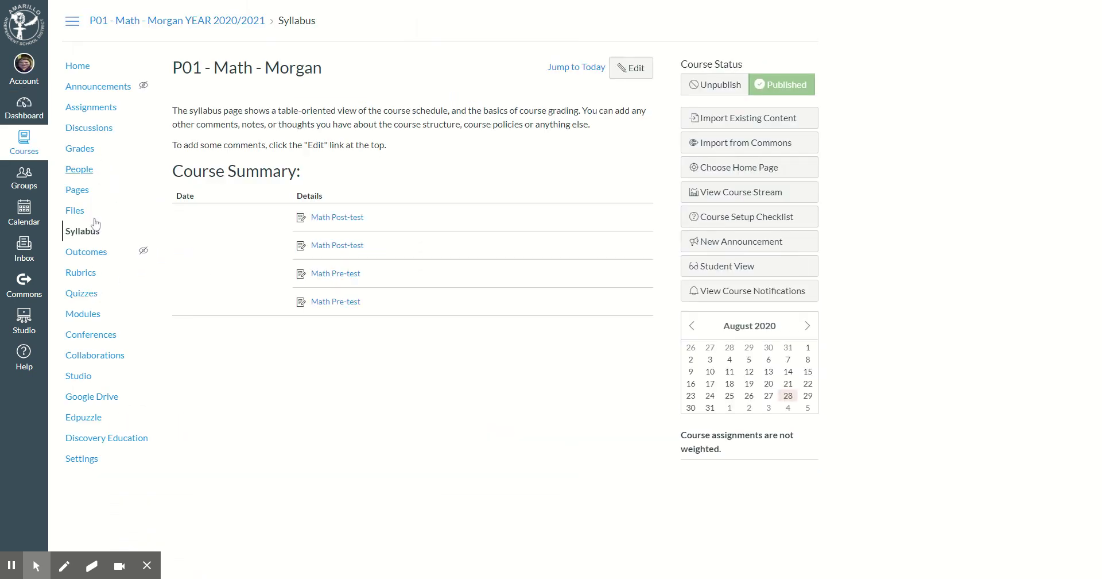
pyautogui.click(83, 314)
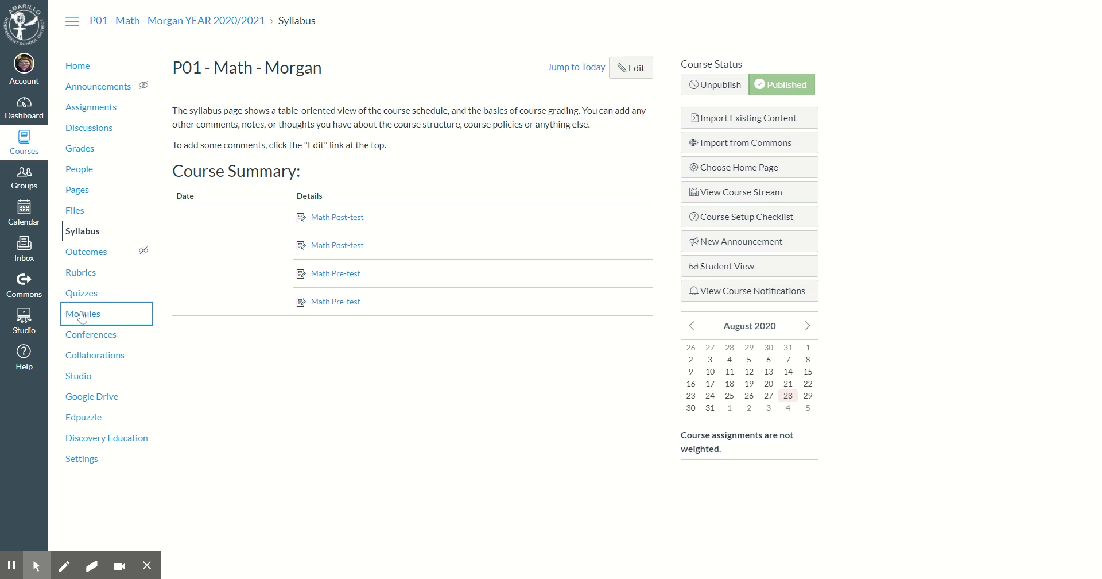